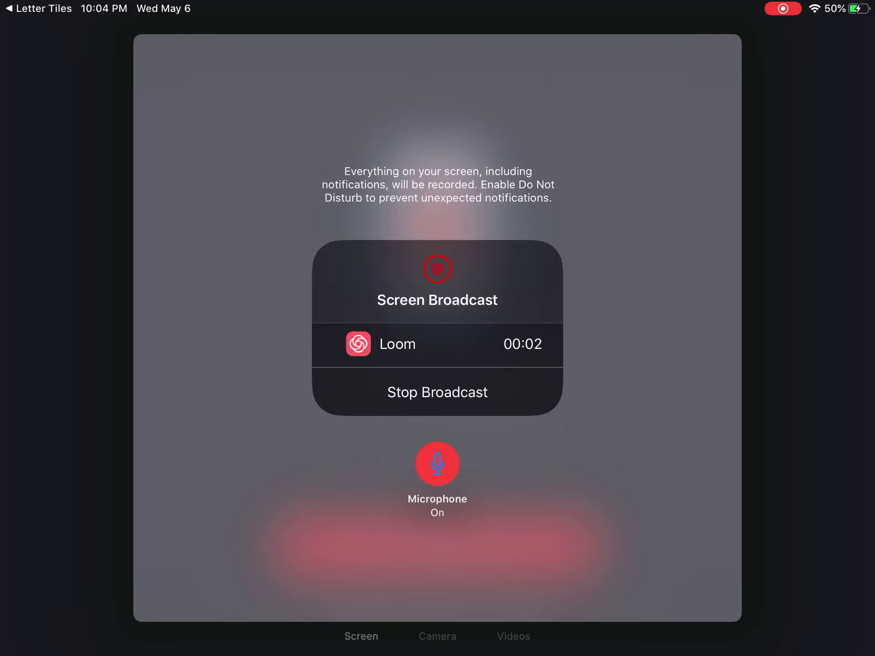
Dismiss the Screen Broadcast sheet to return to the Letter Tiles lesson board
click(38, 8)
Place a red 'a' and a blue 'b' tile, then show the Vowel Teams tiles
click(19, 449)
click(71, 449)
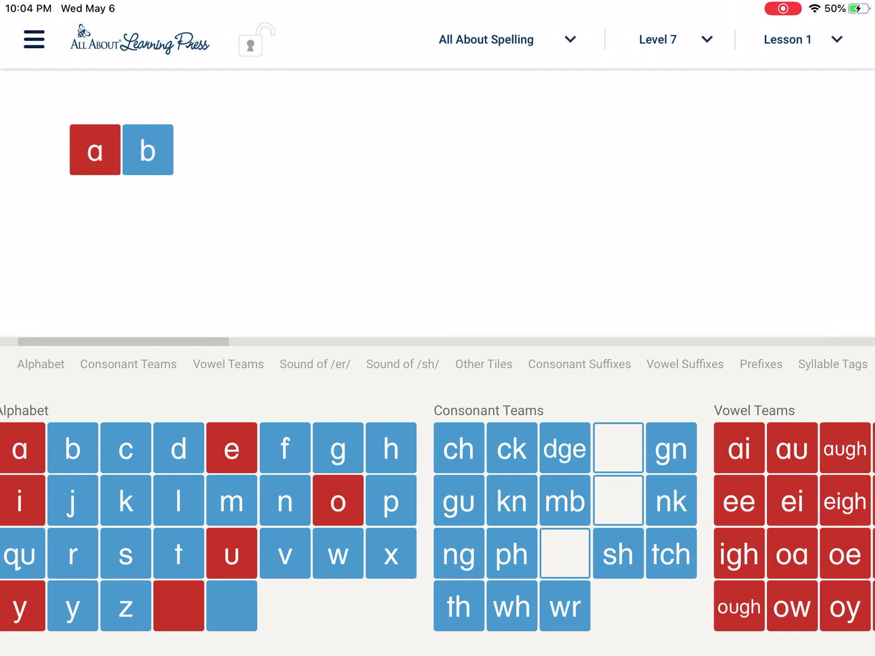
click(228, 364)
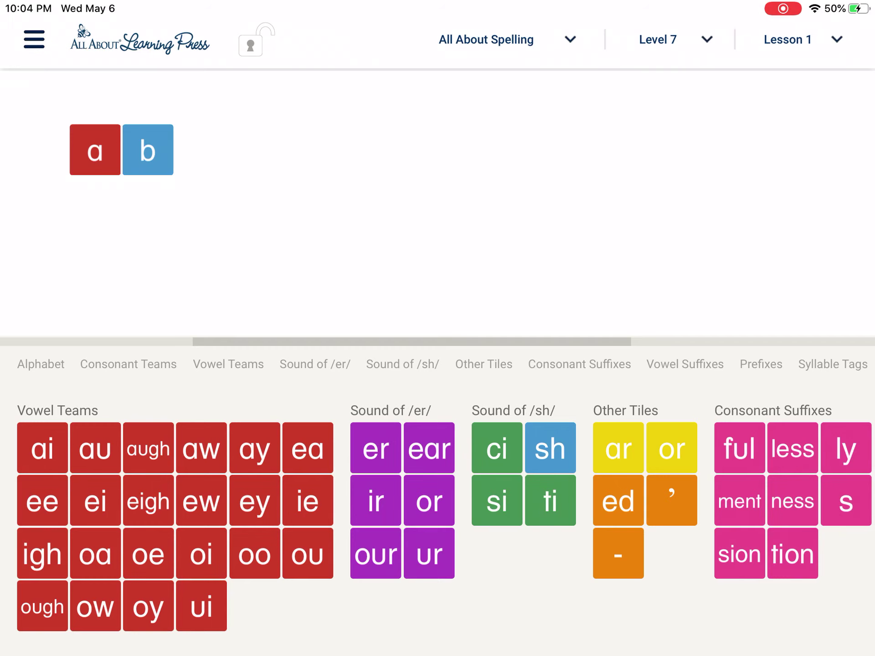